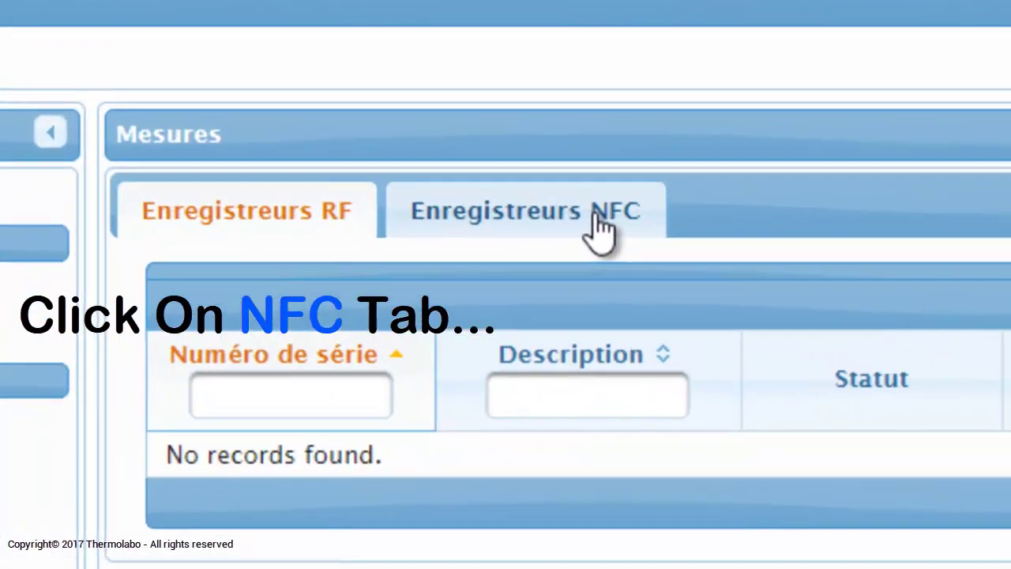
- Show the 12 NFC loggers and sort them by Date début, then by Date fin
{"action": "left_click", "coordinate": [211, 133]}
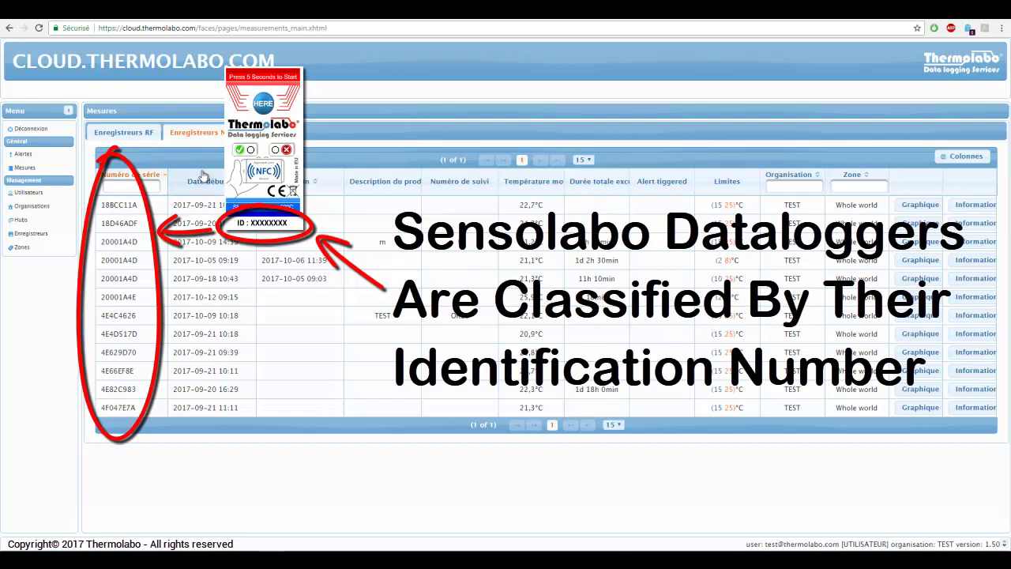
{"action": "left_click", "coordinate": [211, 182]}
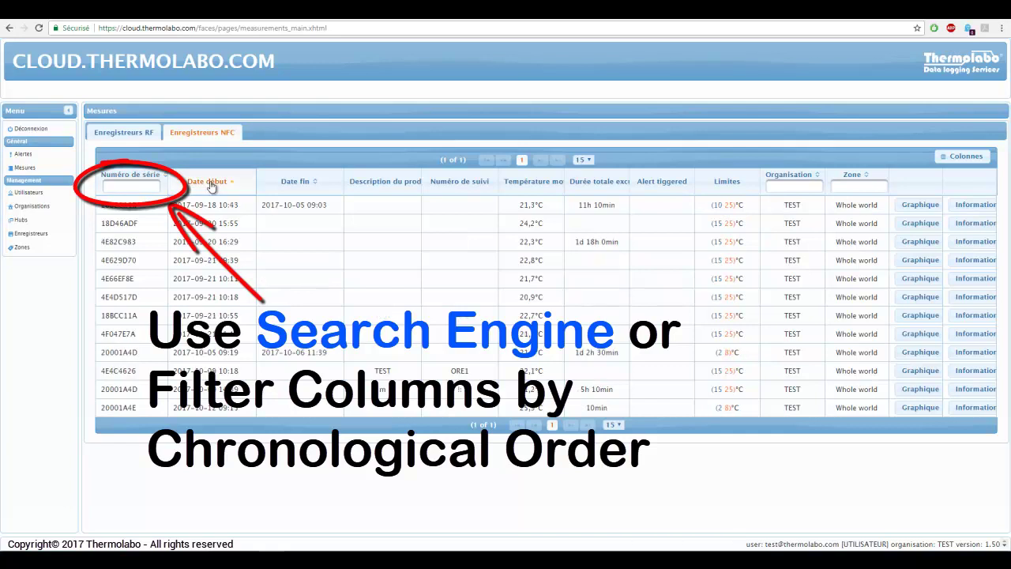
{"action": "left_click", "coordinate": [295, 182]}
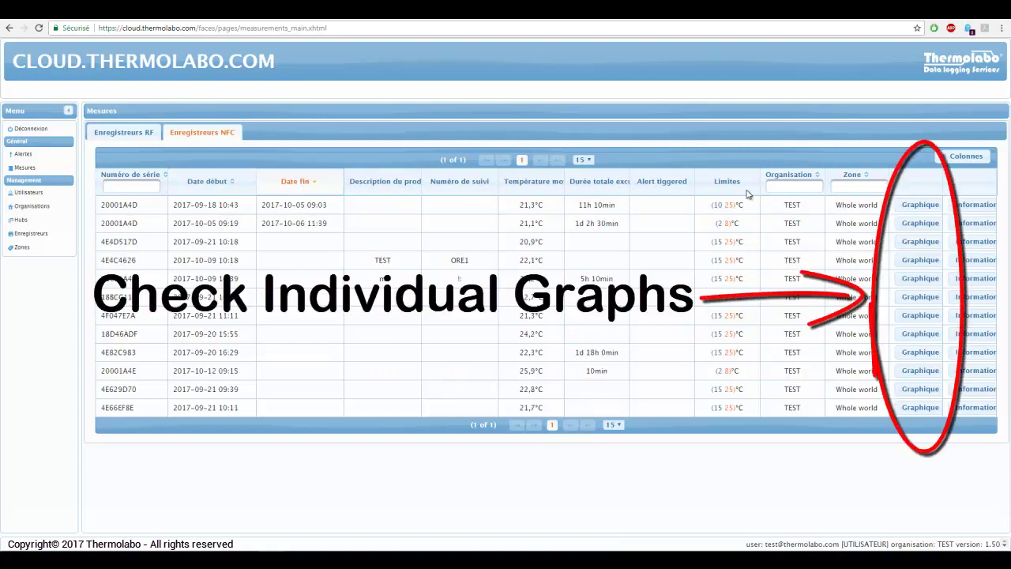
- Open logger 20001A4D's temperature chart and zoom into 14:47–17:13 on 14 October 2017
{"action": "left_click", "coordinate": [920, 281]}
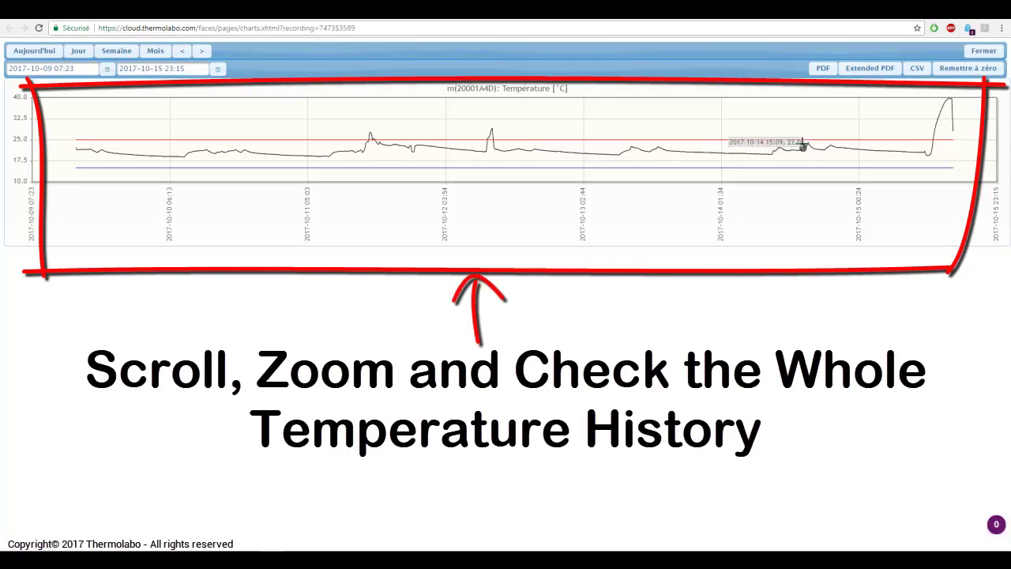
{"action": "left_click_drag", "start_coordinate": [758, 128], "coordinate": [859, 171]}
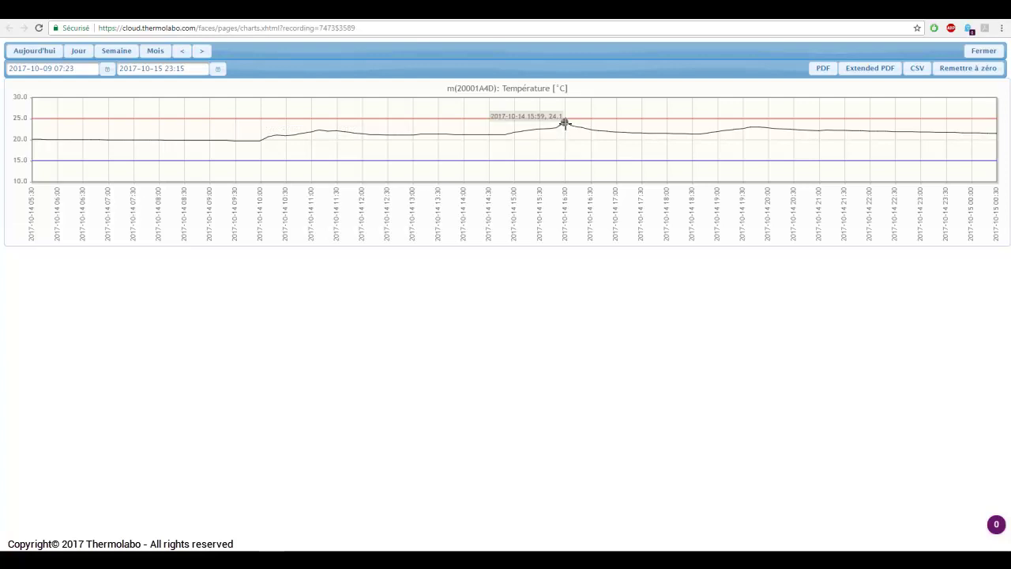
{"action": "left_click_drag", "start_coordinate": [599, 111], "coordinate": [701, 160]}
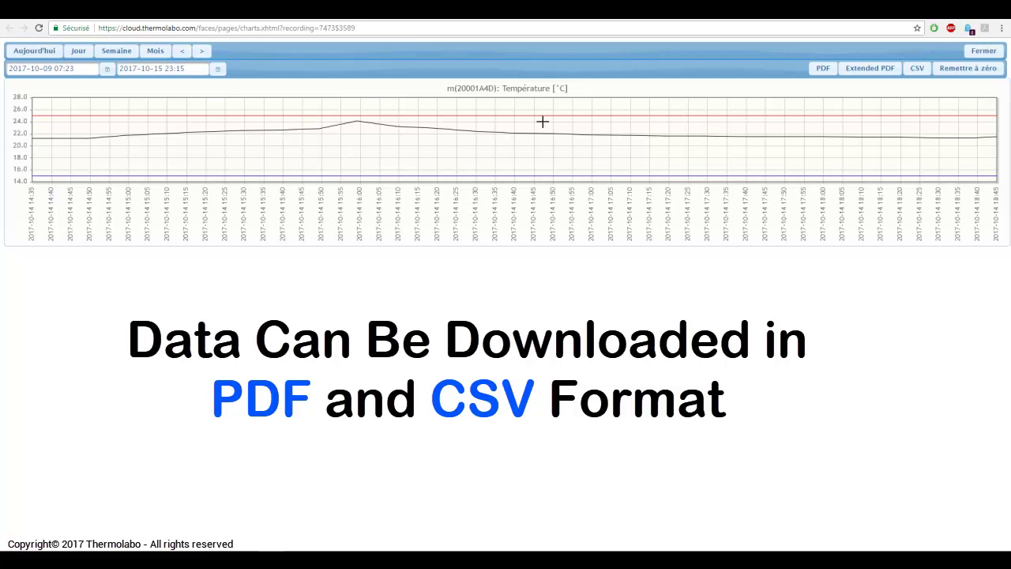
{"action": "left_click_drag", "start_coordinate": [543, 122], "coordinate": [638, 156]}
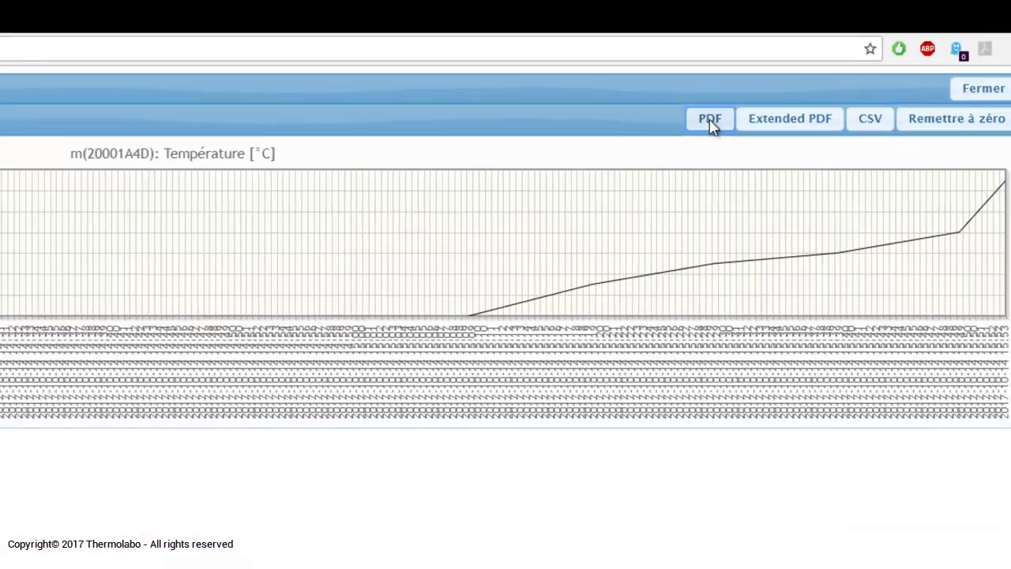
- Download and read logger 20001A4D's basic PDF temperature report, then return to the chart
{"action": "left_click", "coordinate": [162, 407]}
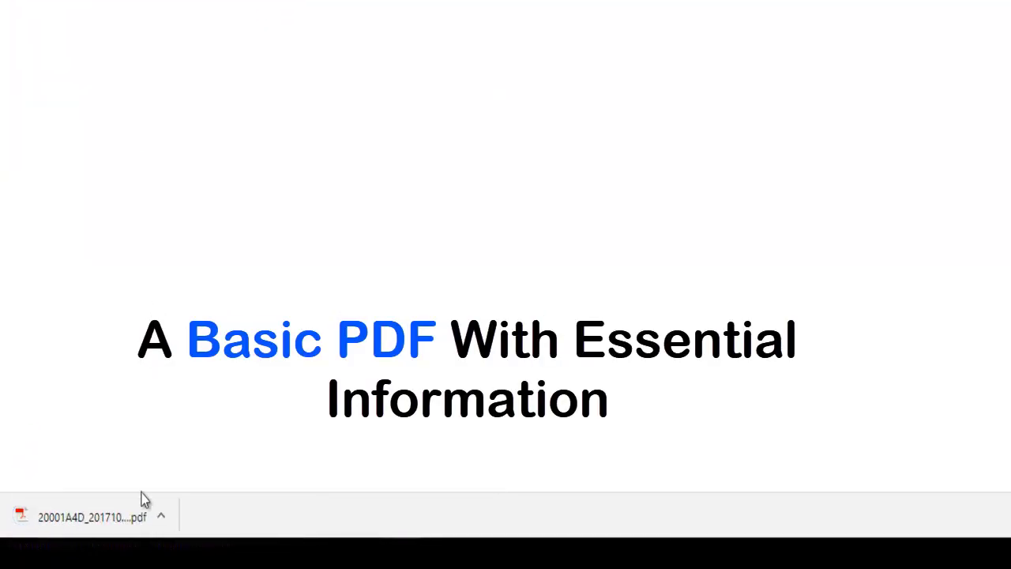
{"action": "left_click", "coordinate": [126, 520]}
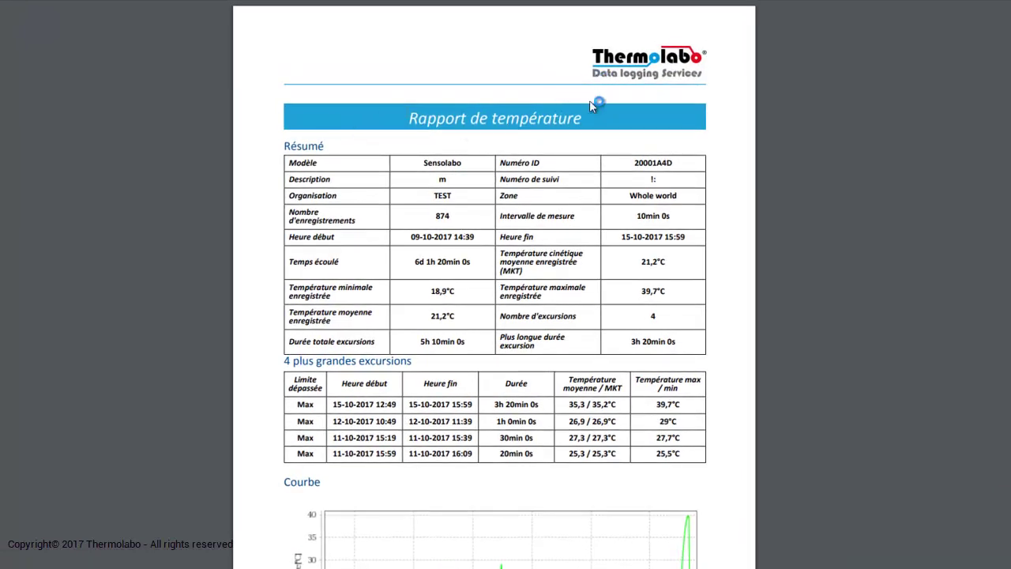
{"action": "scroll", "coordinate": [589, 102], "scroll_direction": "down", "scroll_amount": 3}
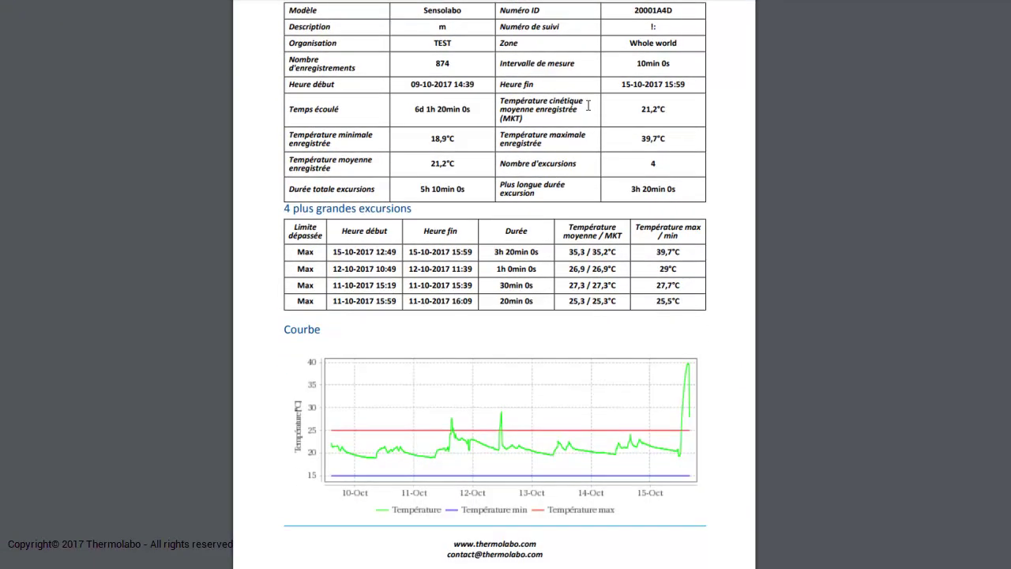
{"action": "scroll", "coordinate": [589, 105], "scroll_direction": "down", "scroll_amount": 1}
{"action": "scroll", "coordinate": [589, 106], "scroll_direction": "up", "scroll_amount": 1}
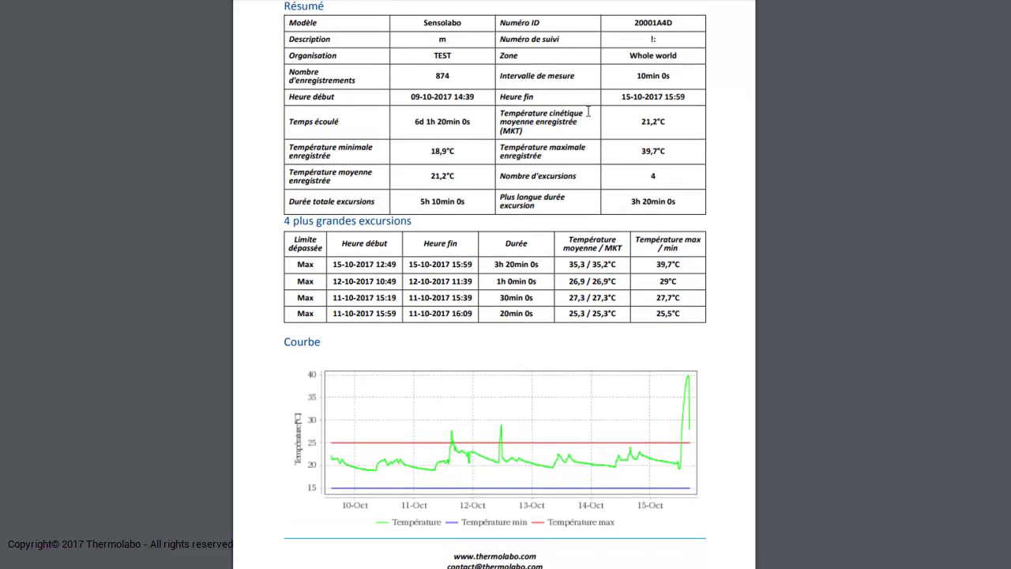
{"action": "scroll", "coordinate": [689, 429], "scroll_direction": "up", "scroll_amount": 3}
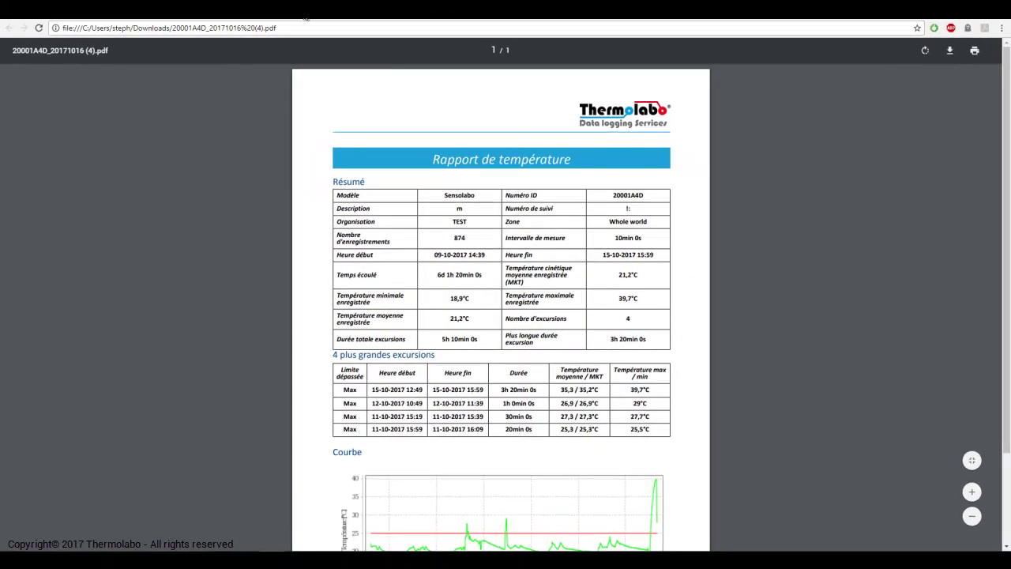
{"action": "left_click", "coordinate": [306, 18]}
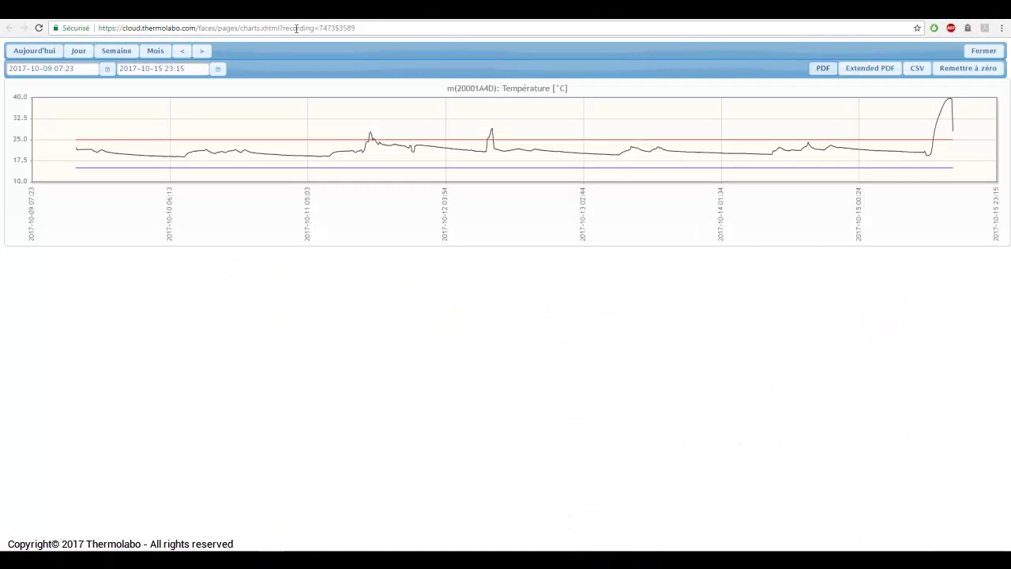
- Download the extended PDF report and review page 3's marker table and shipment map
{"action": "left_click", "coordinate": [861, 69]}
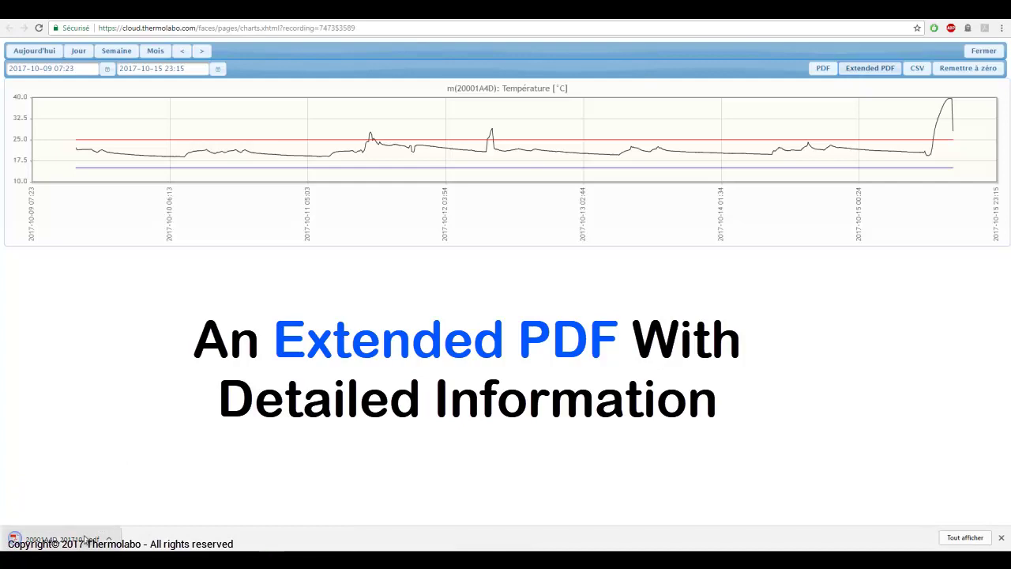
{"action": "left_click", "coordinate": [86, 539]}
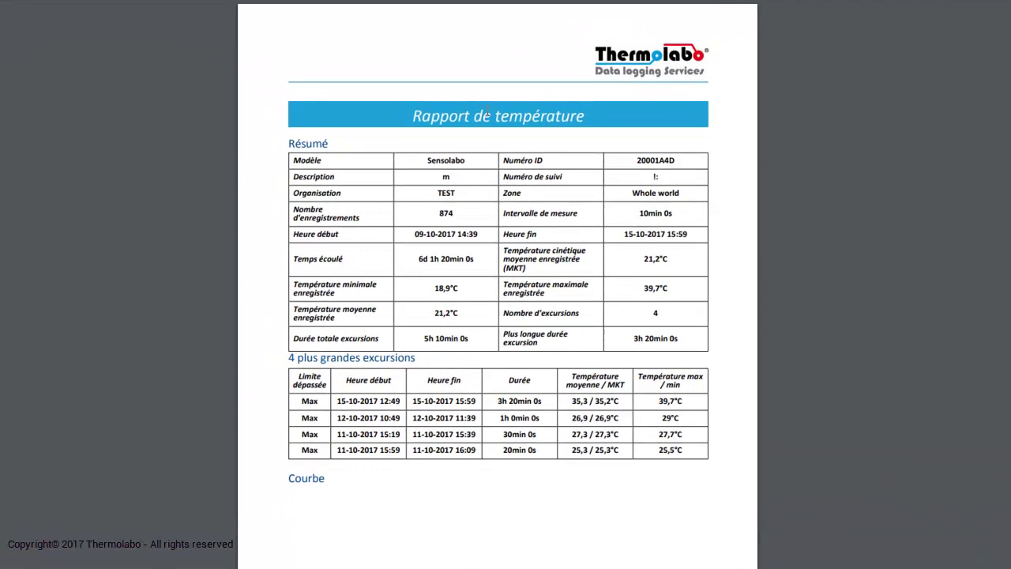
{"action": "scroll", "coordinate": [499, 296], "scroll_direction": "down", "scroll_amount": 10}
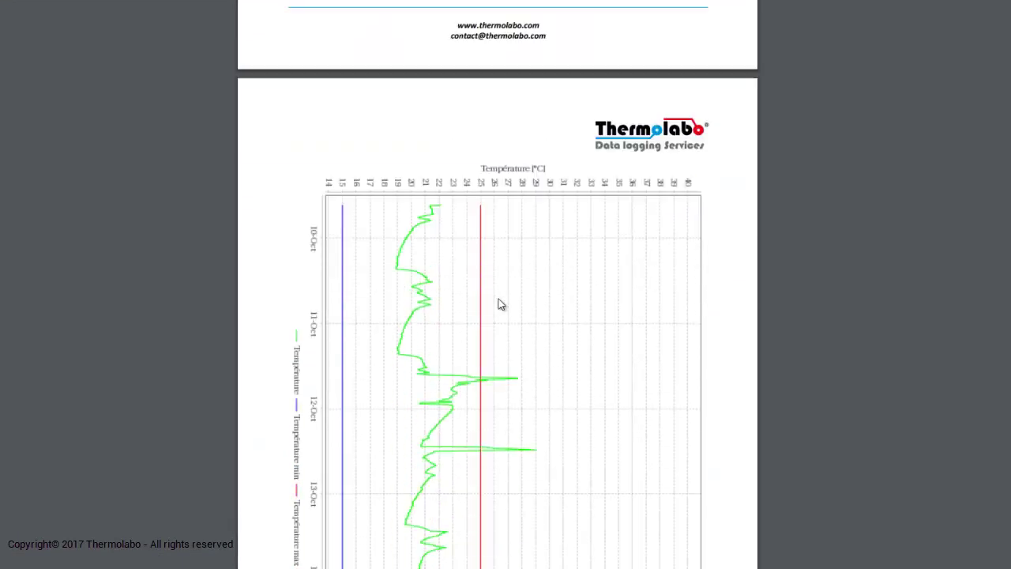
{"action": "scroll", "coordinate": [503, 294], "scroll_direction": "down", "scroll_amount": 5}
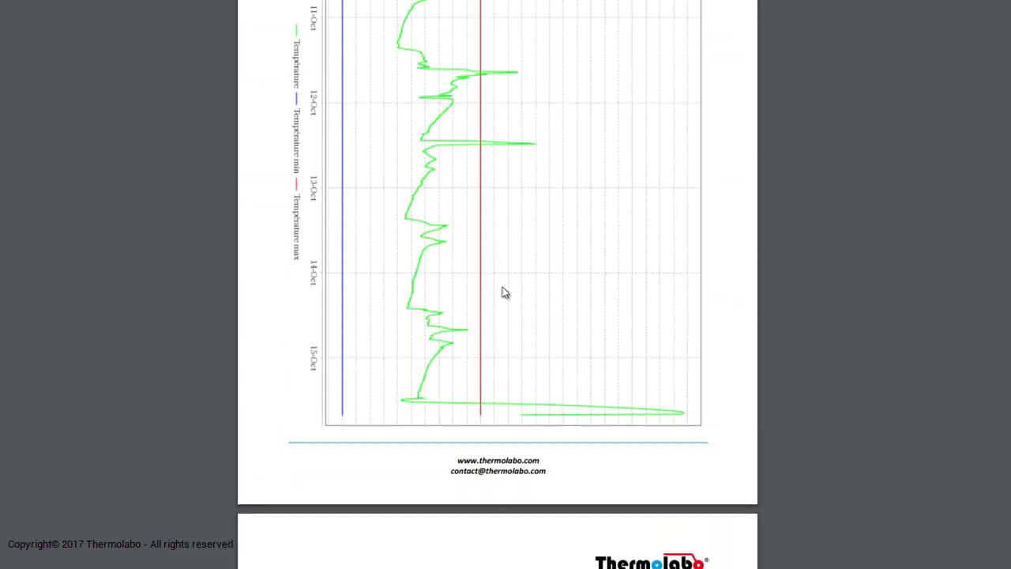
{"action": "scroll", "coordinate": [505, 293], "scroll_direction": "down", "scroll_amount": 7}
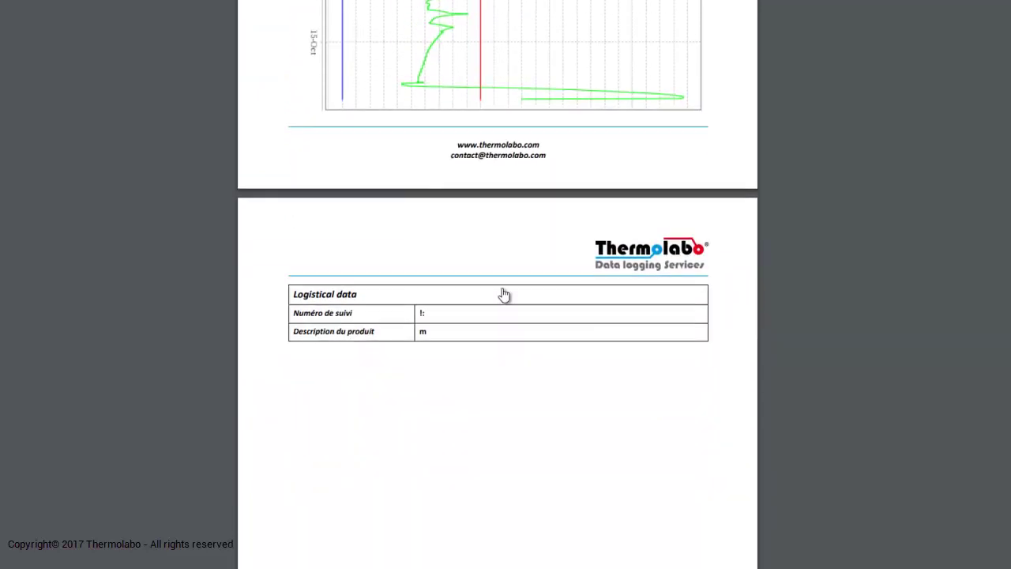
{"action": "scroll", "coordinate": [505, 295], "scroll_direction": "down", "scroll_amount": 3}
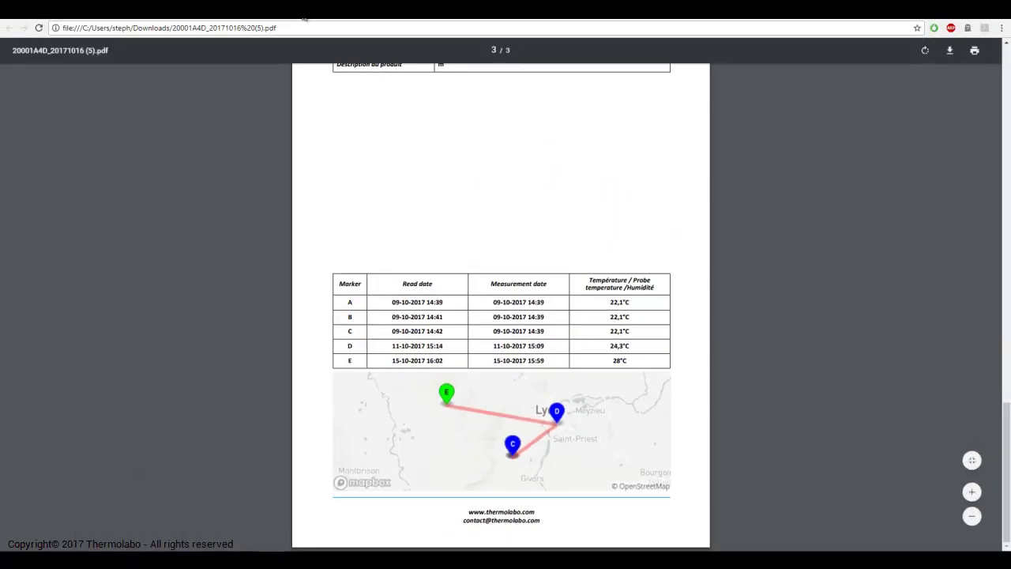
{"action": "left_click", "coordinate": [304, 18]}
- Export 20001A4D's readings to CSV and check them in Excel down to row 890
{"action": "left_click", "coordinate": [928, 72]}
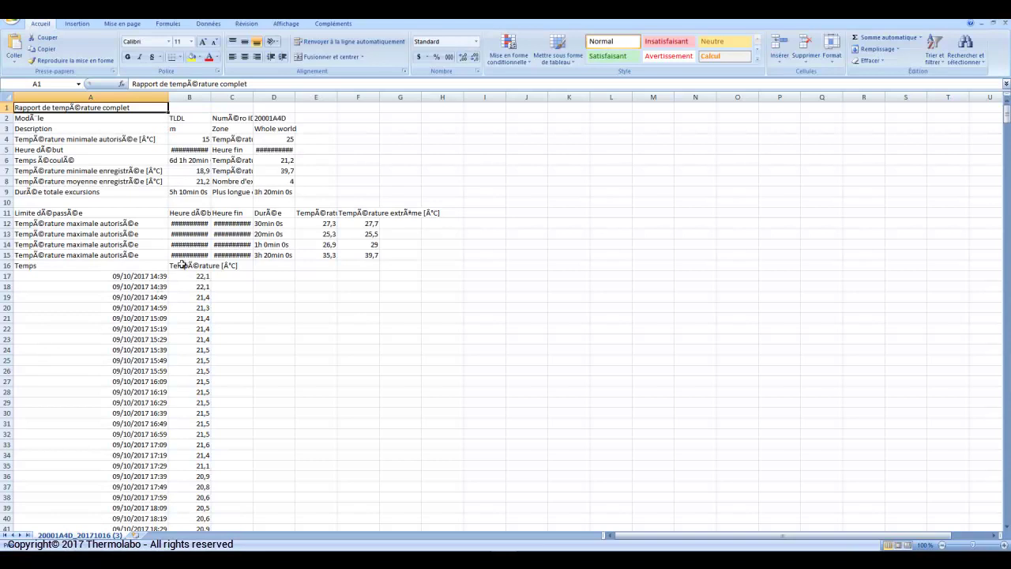
{"action": "scroll", "coordinate": [150, 294], "scroll_direction": "down", "scroll_amount": 20}
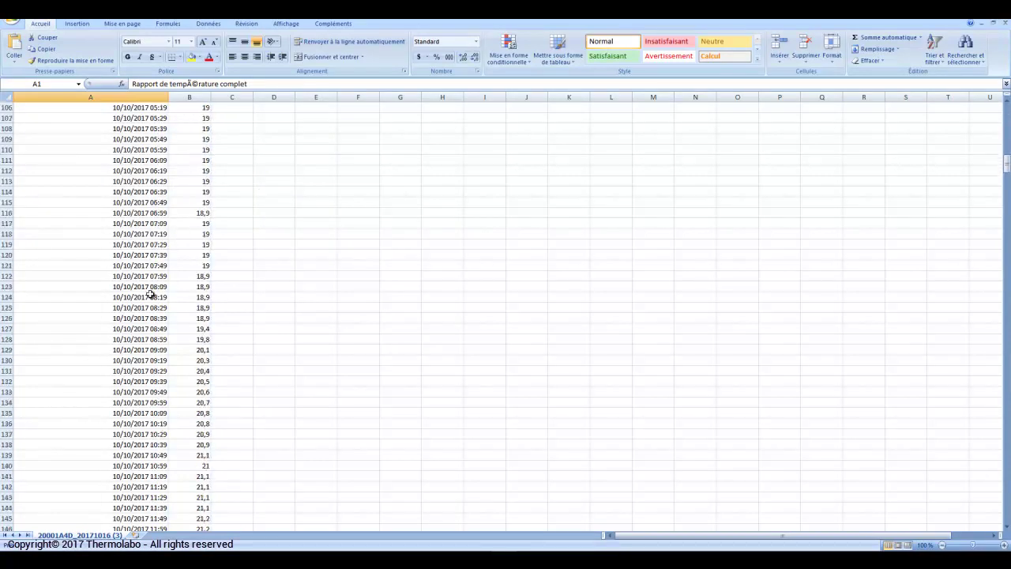
{"action": "scroll", "coordinate": [150, 294], "scroll_direction": "down", "scroll_amount": 20}
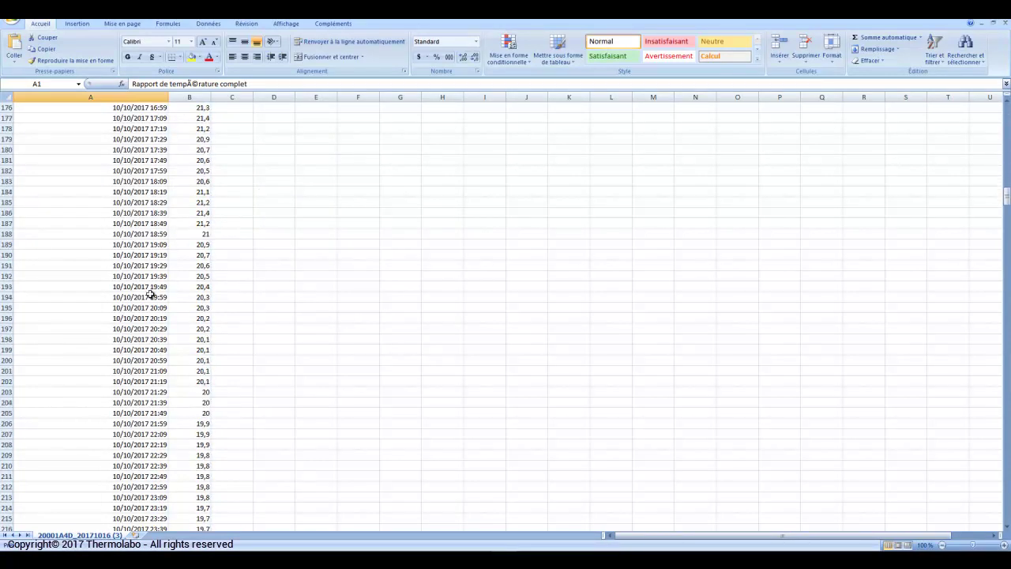
{"action": "scroll", "coordinate": [150, 294], "scroll_direction": "down", "scroll_amount": 20}
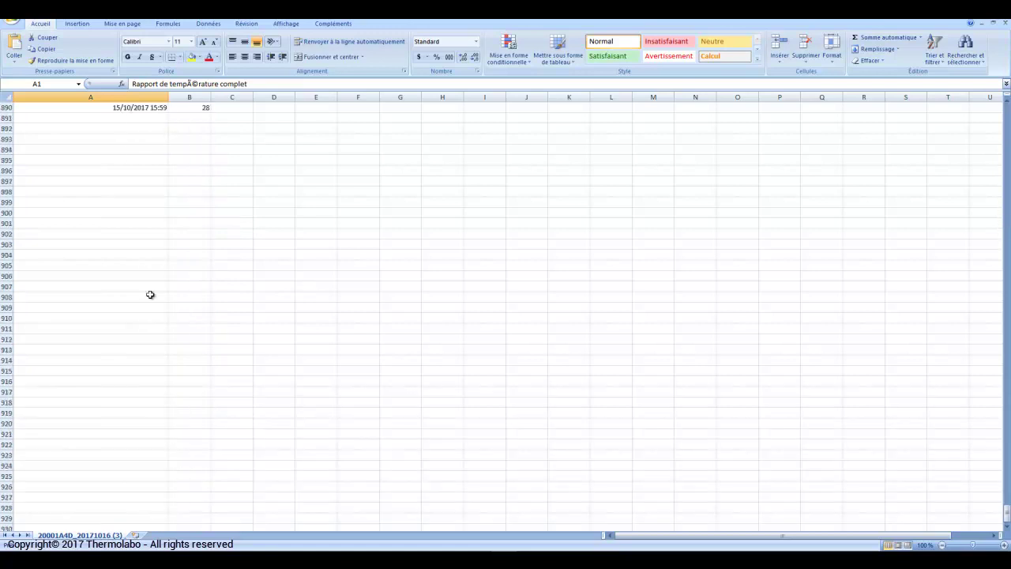
{"action": "scroll", "coordinate": [150, 294], "scroll_direction": "up", "scroll_amount": 7}
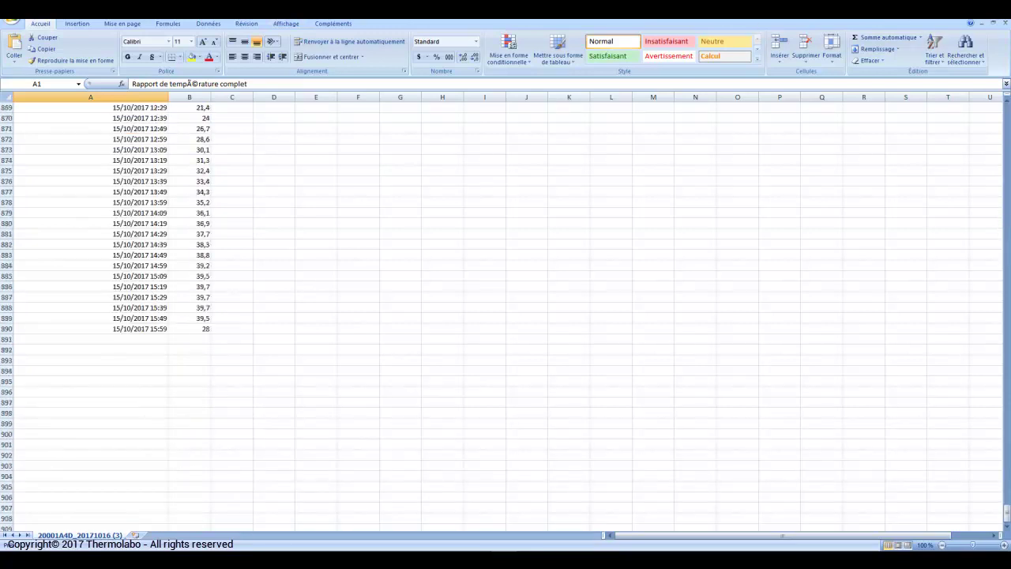
{"action": "left_click", "coordinate": [1006, 24]}
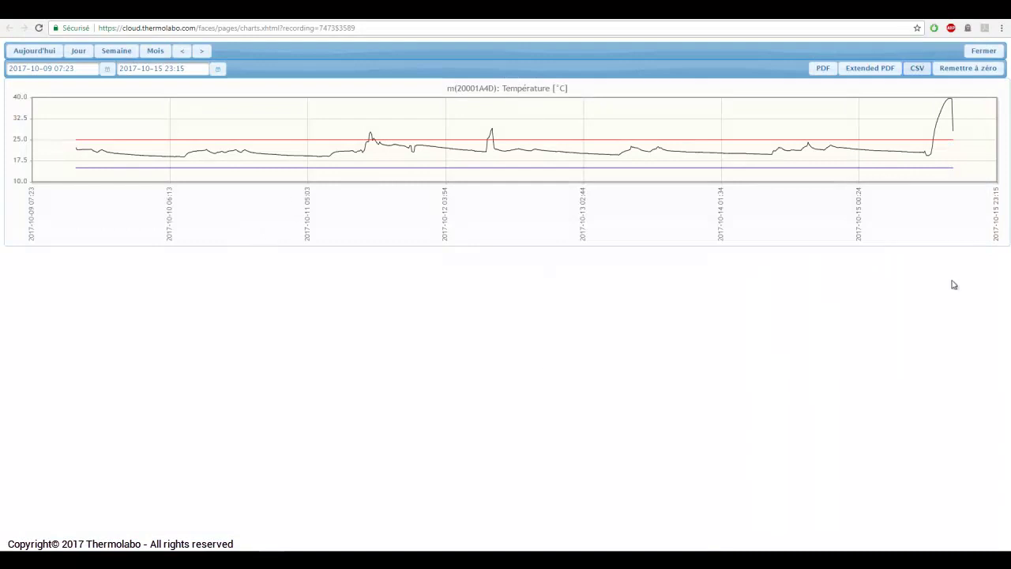
- Close the chart and open logger 20001A4D's shipment information map
{"action": "left_click", "coordinate": [984, 53]}
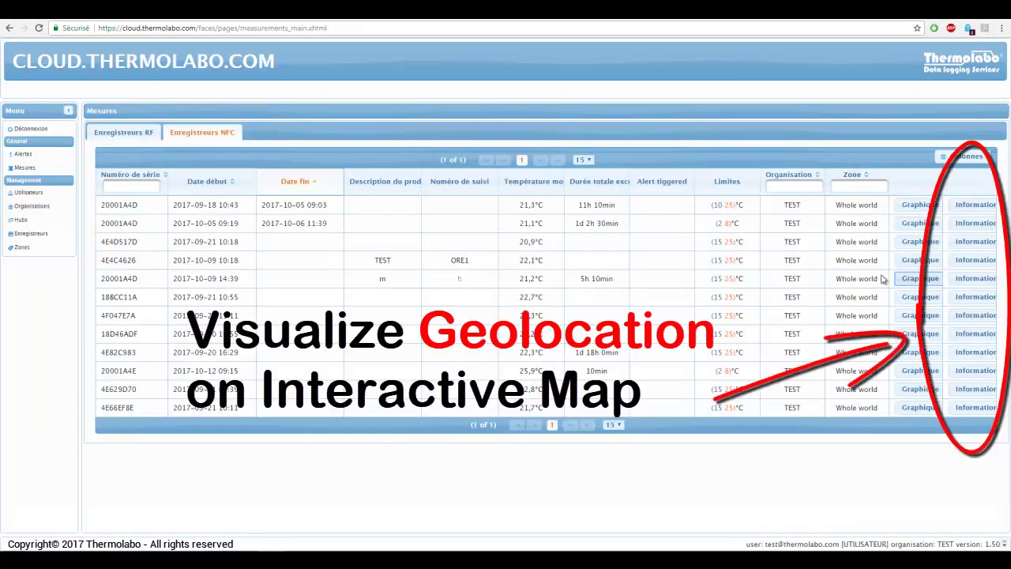
{"action": "left_click", "coordinate": [972, 278]}
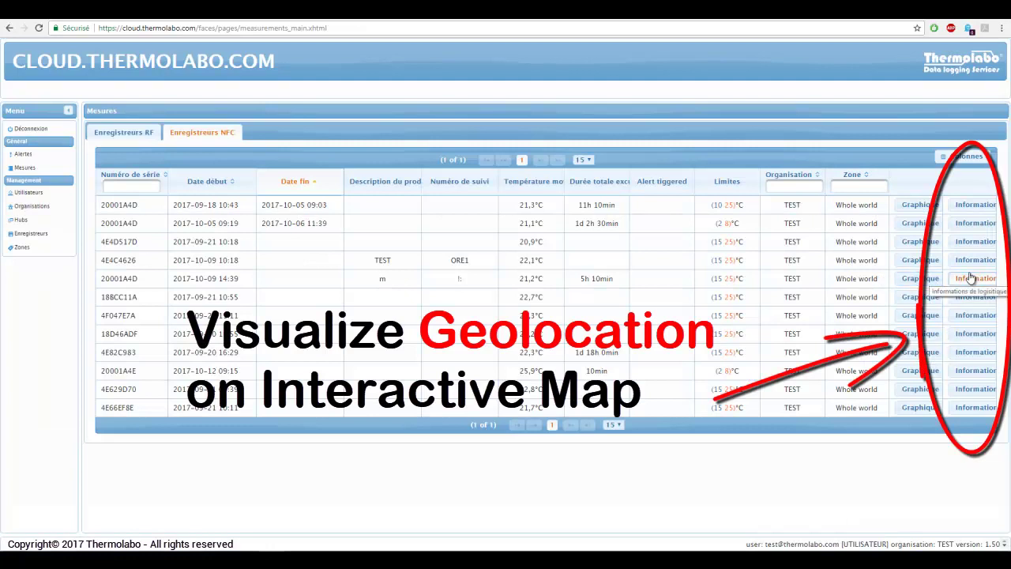
{"action": "scroll", "coordinate": [207, 273], "scroll_direction": "up", "scroll_amount": 8}
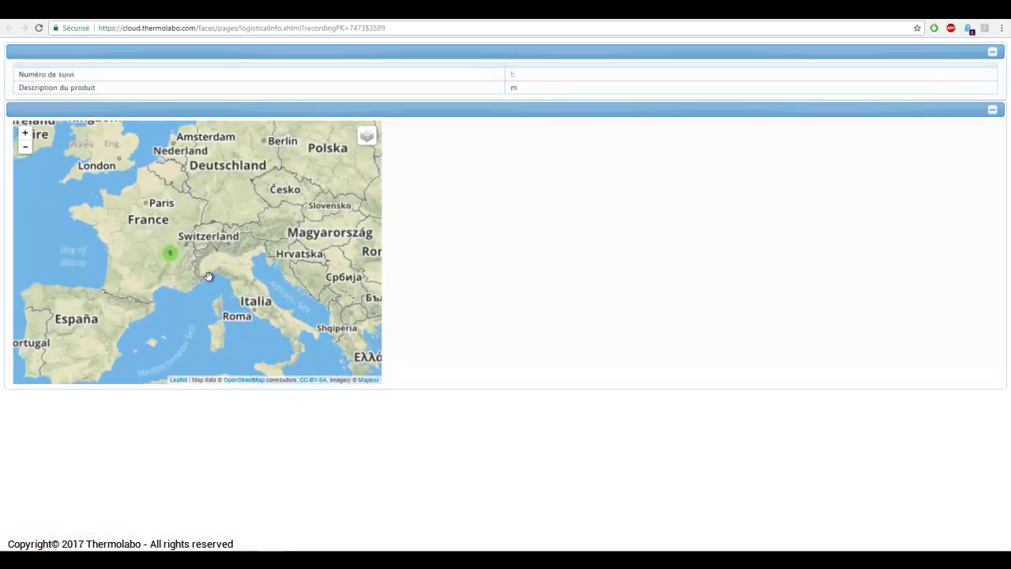
{"action": "scroll", "coordinate": [253, 249], "scroll_direction": "down", "scroll_amount": 4}
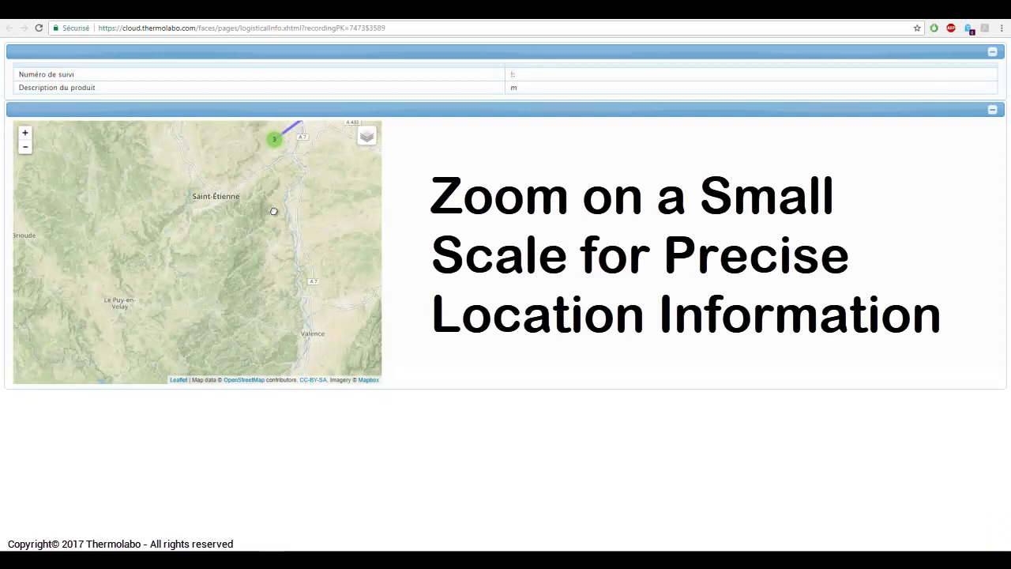
{"action": "scroll", "coordinate": [286, 304], "scroll_direction": "up", "scroll_amount": 3}
{"action": "scroll", "coordinate": [261, 310], "scroll_direction": "up", "scroll_amount": 1}
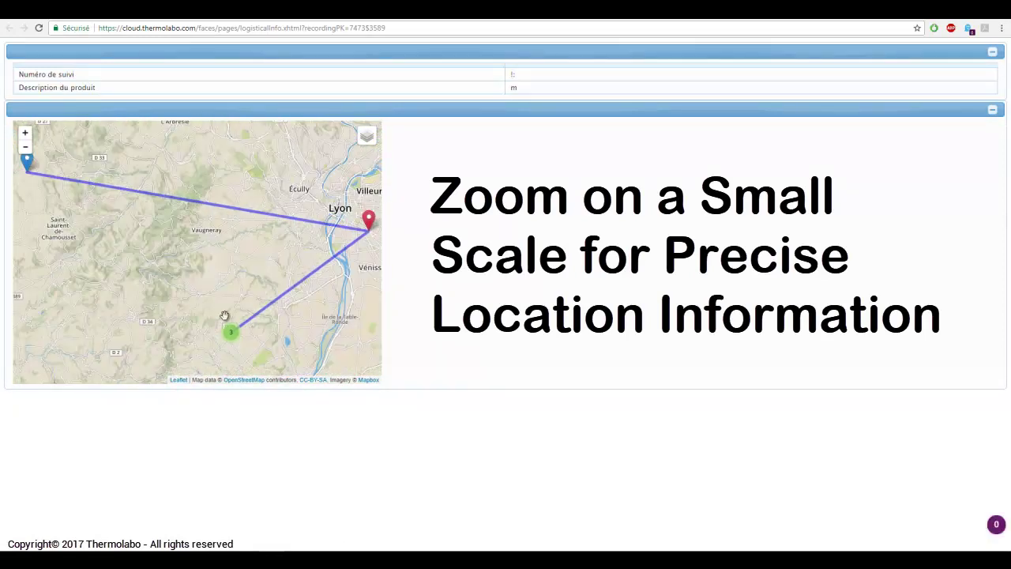
- Zoom into the route markers near Lyon, then pan the map to centre on Europe
{"action": "left_click", "coordinate": [231, 333]}
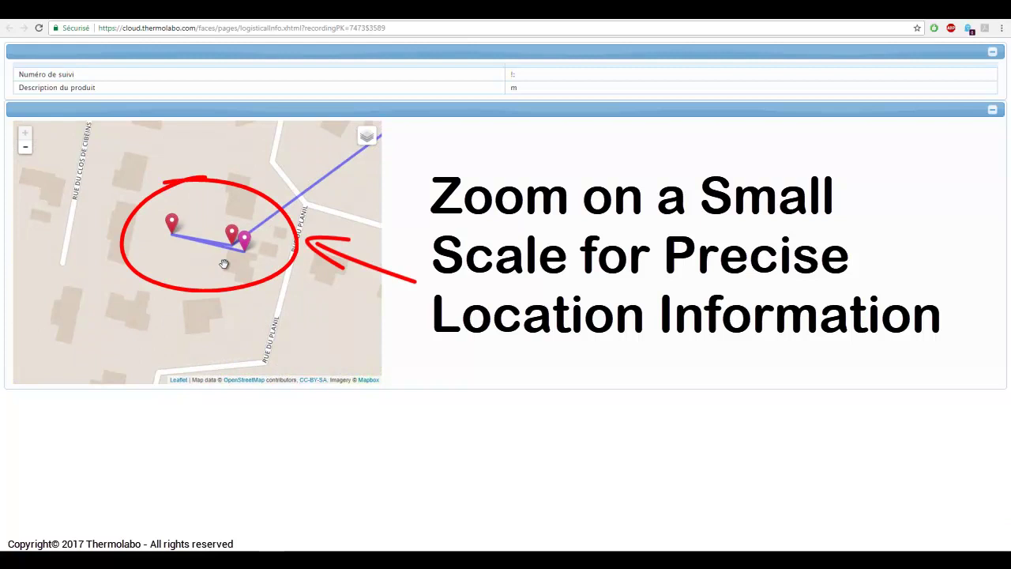
{"action": "scroll", "coordinate": [225, 264], "scroll_direction": "down", "scroll_amount": 6}
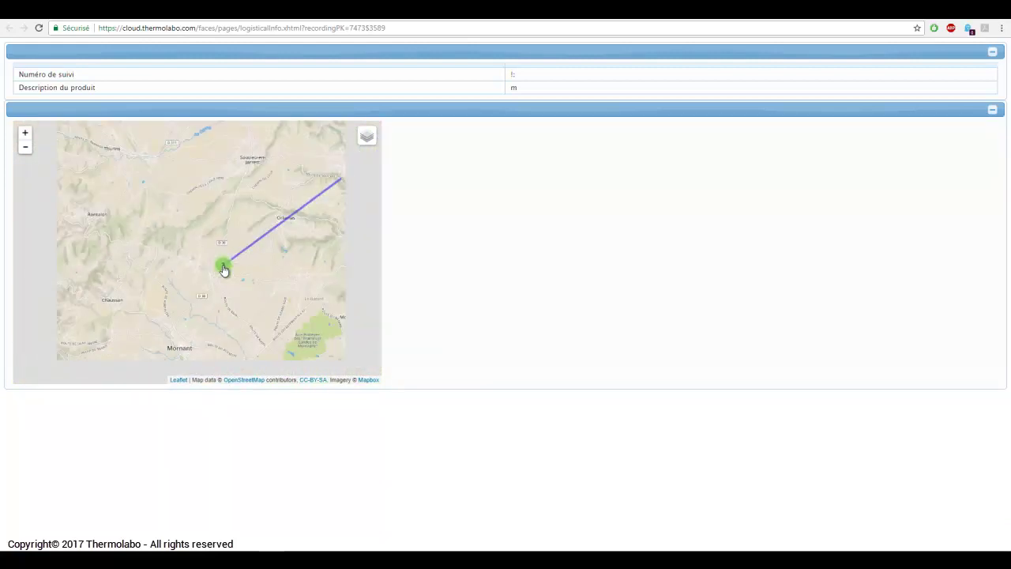
{"action": "scroll", "coordinate": [224, 270], "scroll_direction": "down", "scroll_amount": 4}
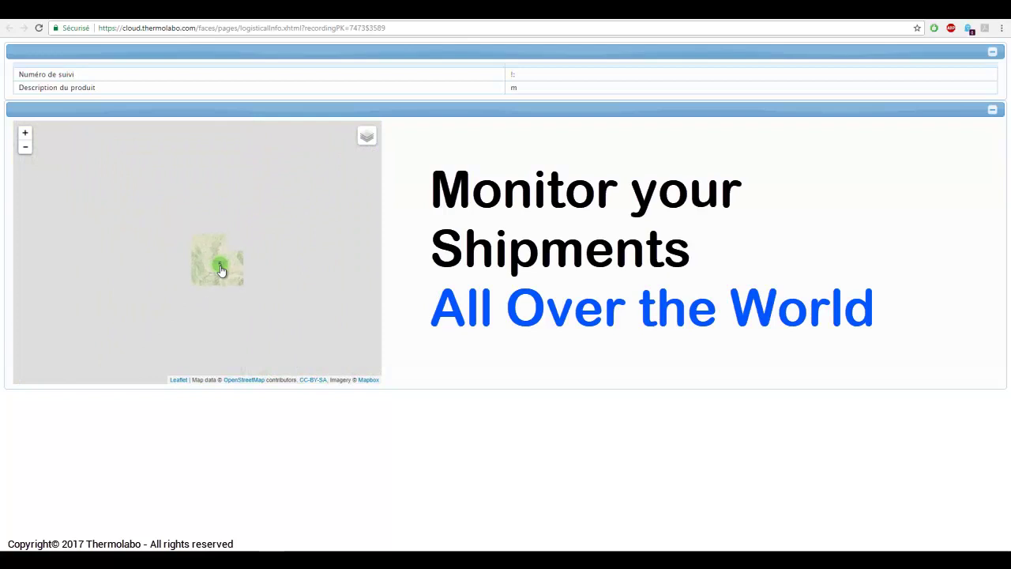
{"action": "scroll", "coordinate": [308, 280], "scroll_direction": "down", "scroll_amount": 2}
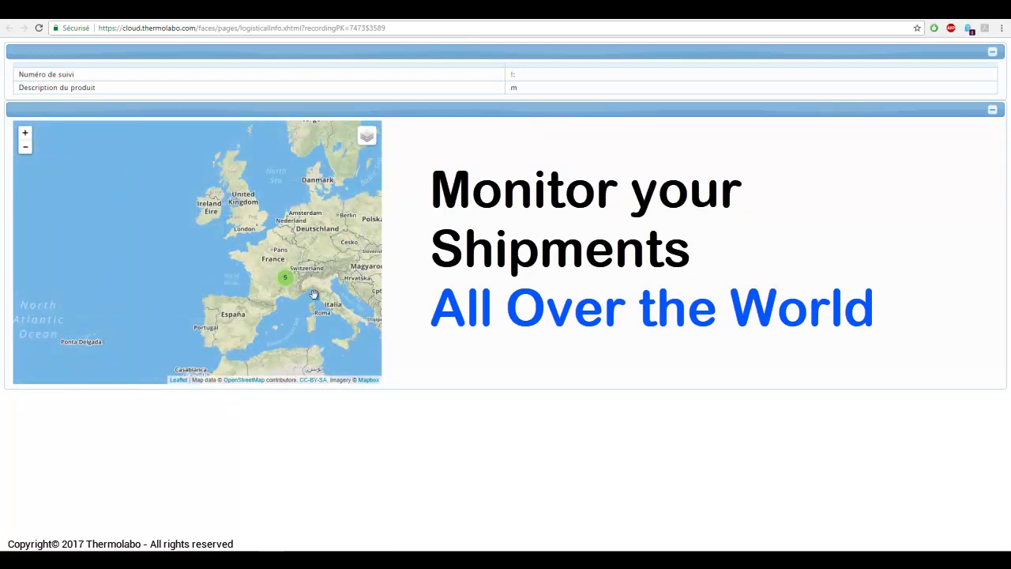
{"action": "left_click_drag", "start_coordinate": [324, 289], "coordinate": [215, 275]}
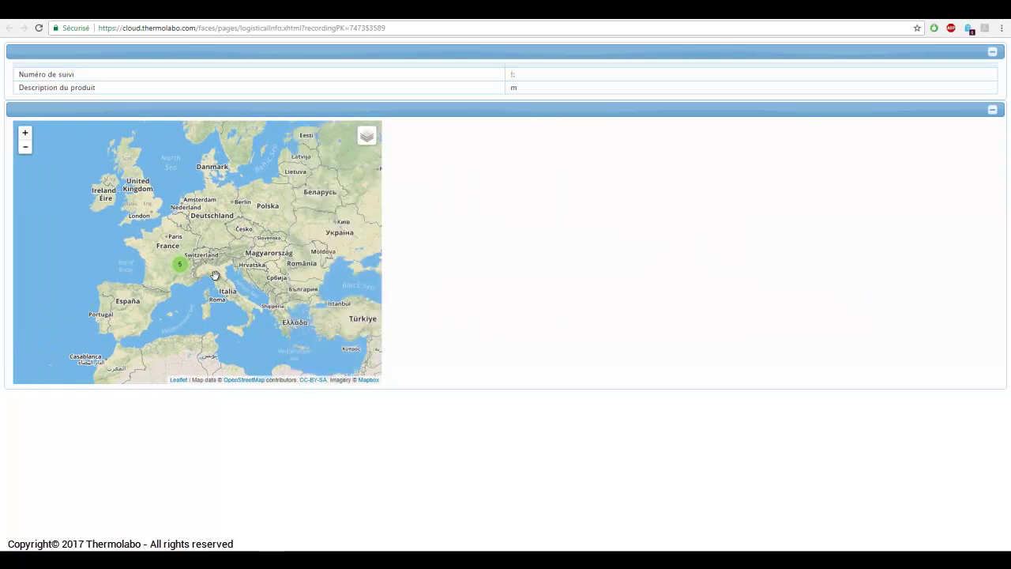
{"action": "scroll", "coordinate": [215, 275], "scroll_direction": "down", "scroll_amount": 2}
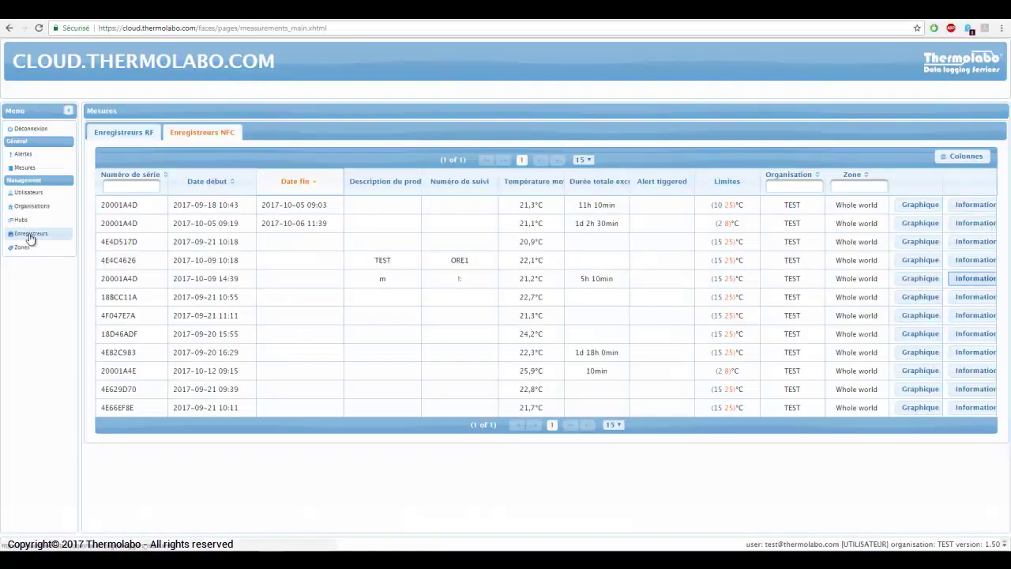
- Open the Enregistreurs list and download logger 20001A4D's calibration certificate
{"action": "left_click", "coordinate": [30, 235]}
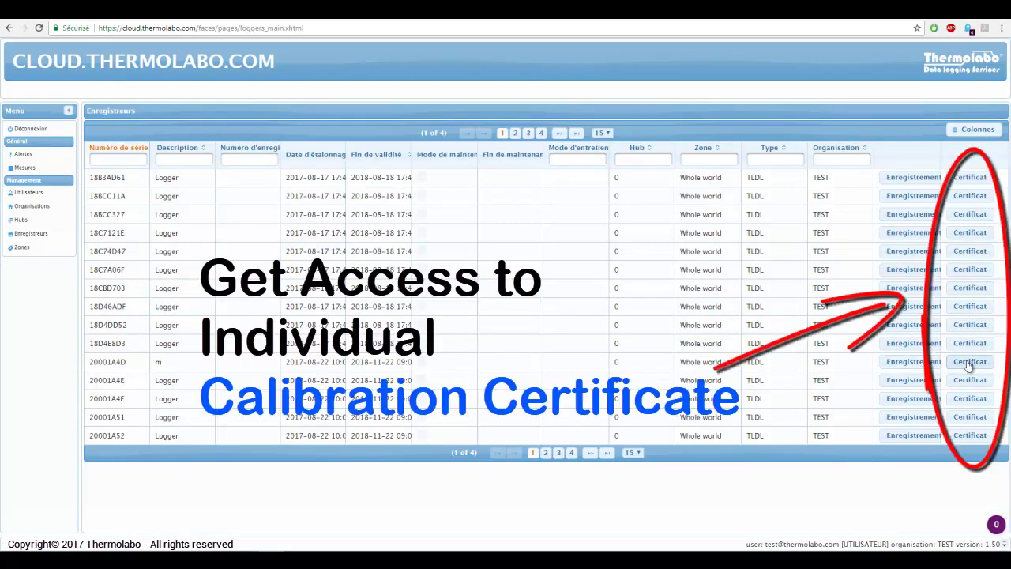
{"action": "left_click", "coordinate": [970, 362]}
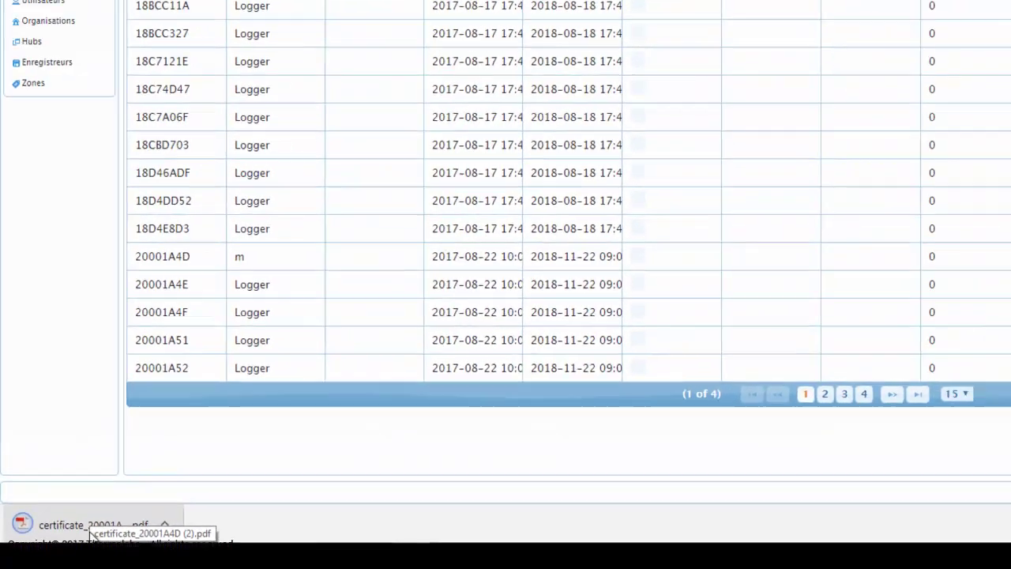
- Open the certificate, valid until 22-11-2018, and read it through to the signature
{"action": "left_click", "coordinate": [89, 533]}
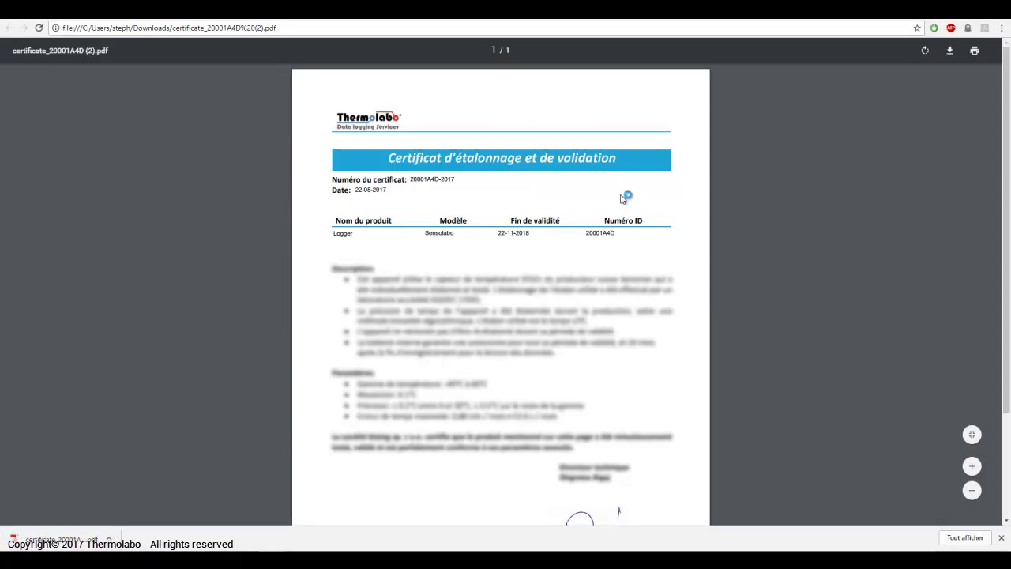
{"action": "scroll", "coordinate": [621, 199], "scroll_direction": "down", "scroll_amount": 4}
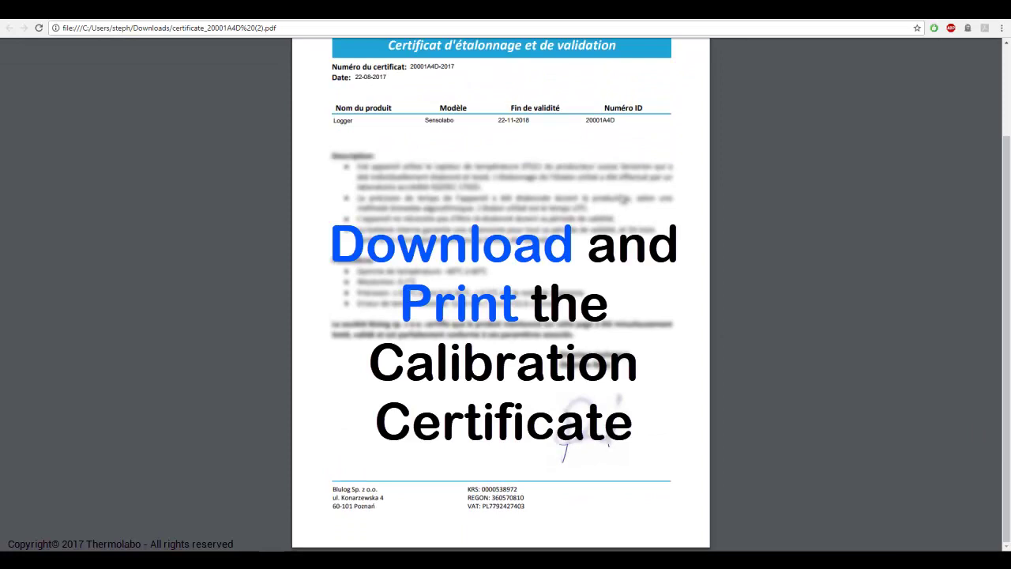
{"action": "scroll", "coordinate": [584, 237], "scroll_direction": "up", "scroll_amount": 4}
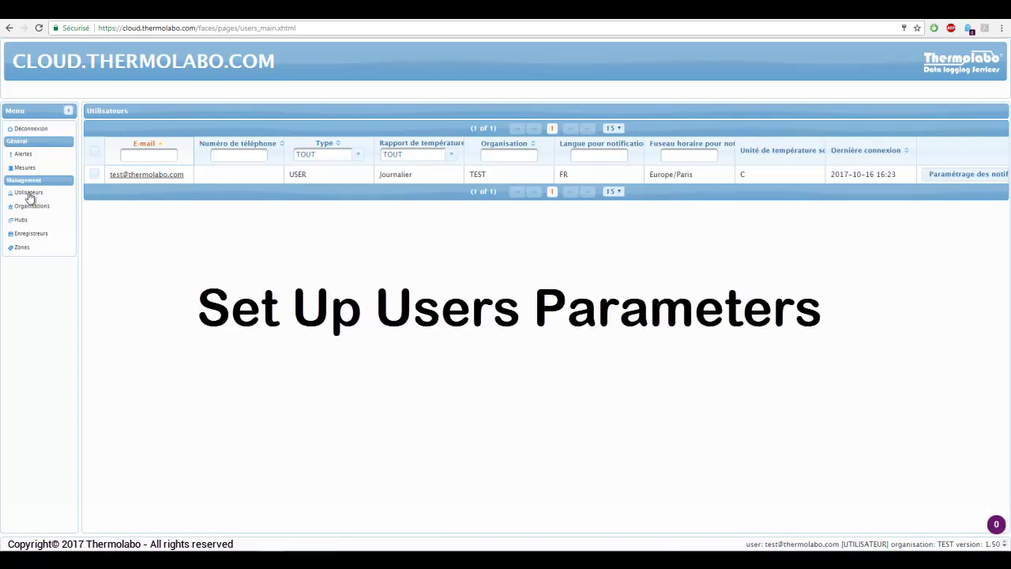
{"action": "left_click", "coordinate": [157, 180]}
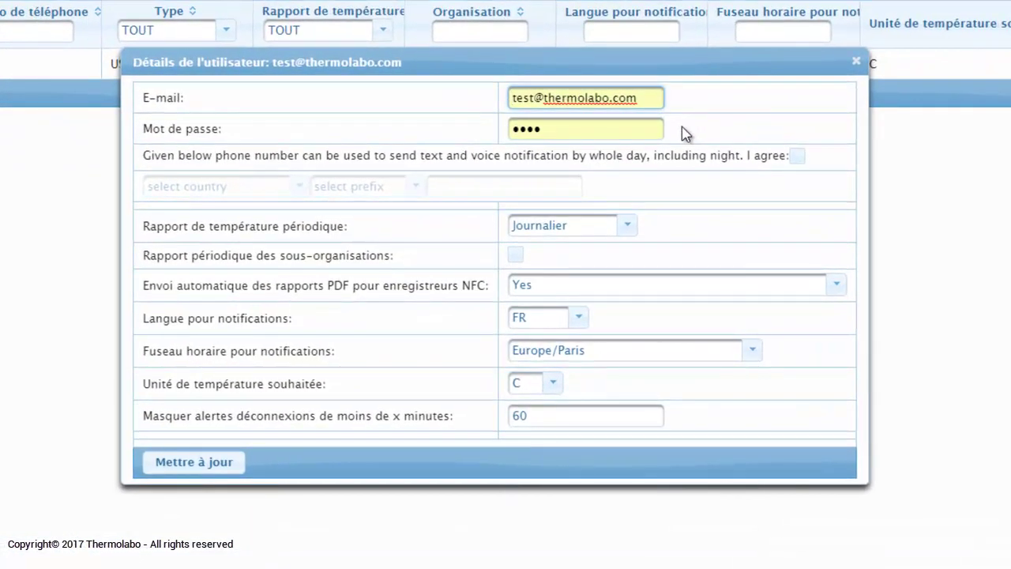
{"action": "left_click", "coordinate": [627, 226]}
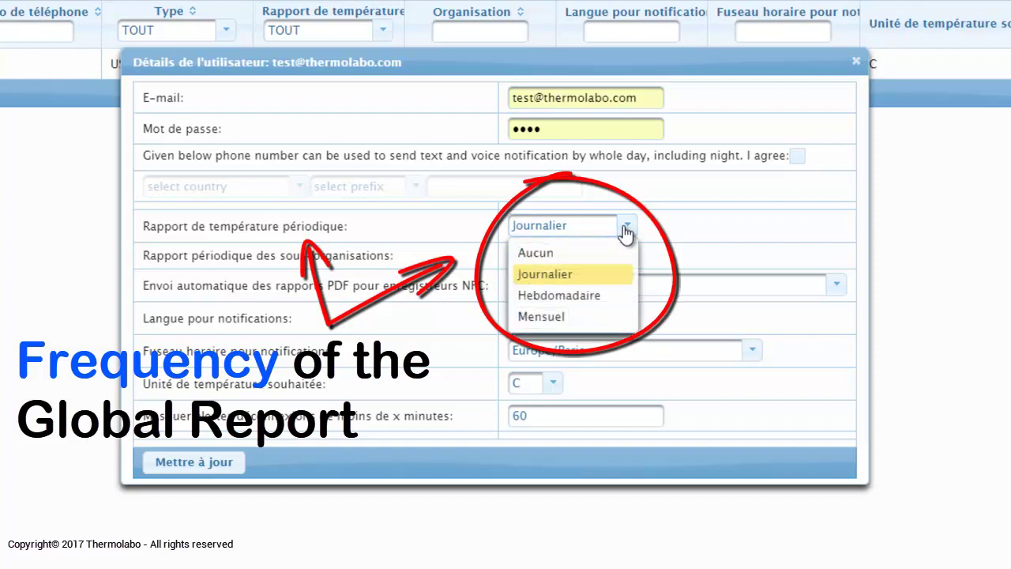
{"action": "left_click", "coordinate": [626, 230]}
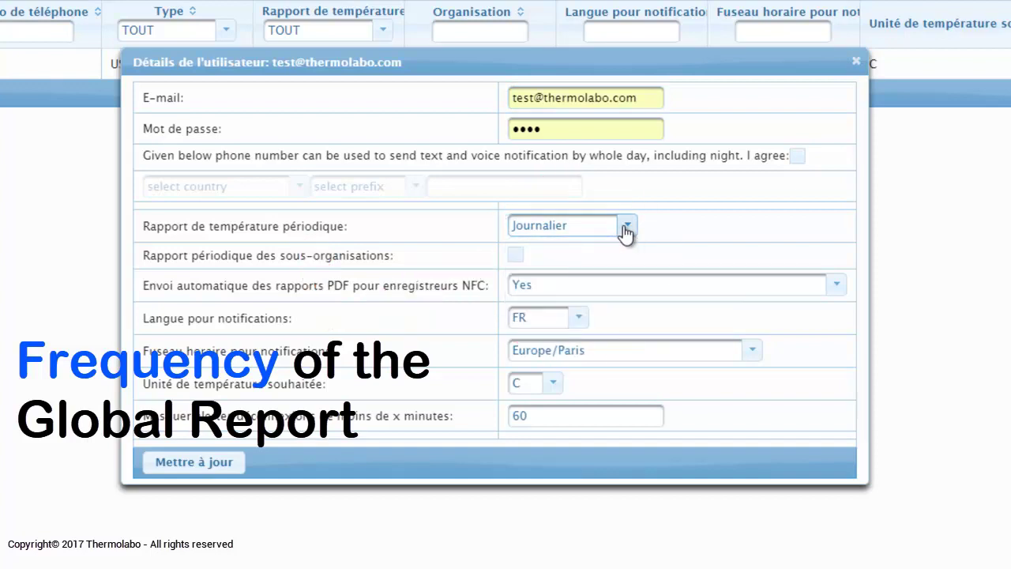
{"action": "left_click", "coordinate": [690, 294]}
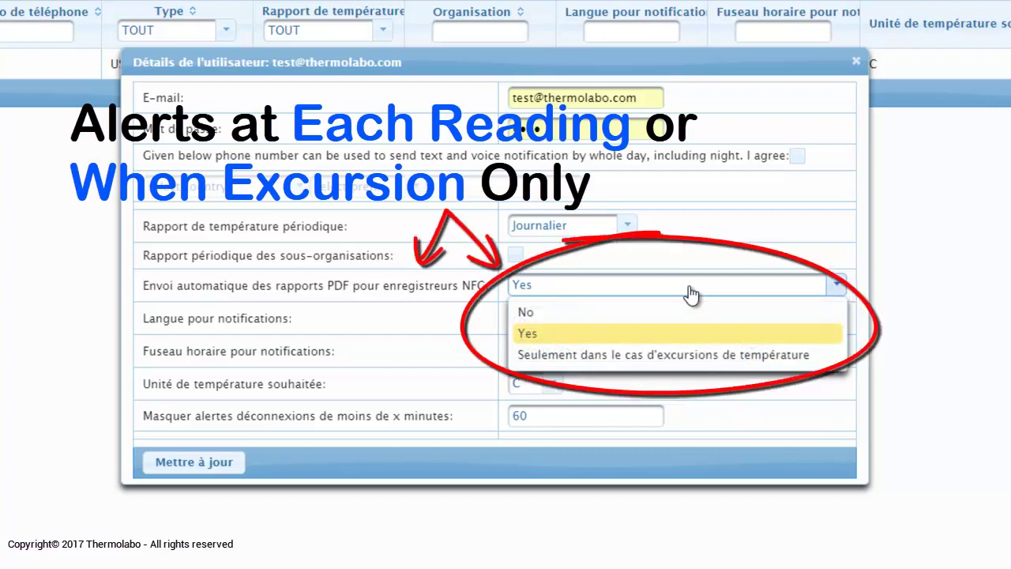
{"action": "left_click", "coordinate": [557, 336]}
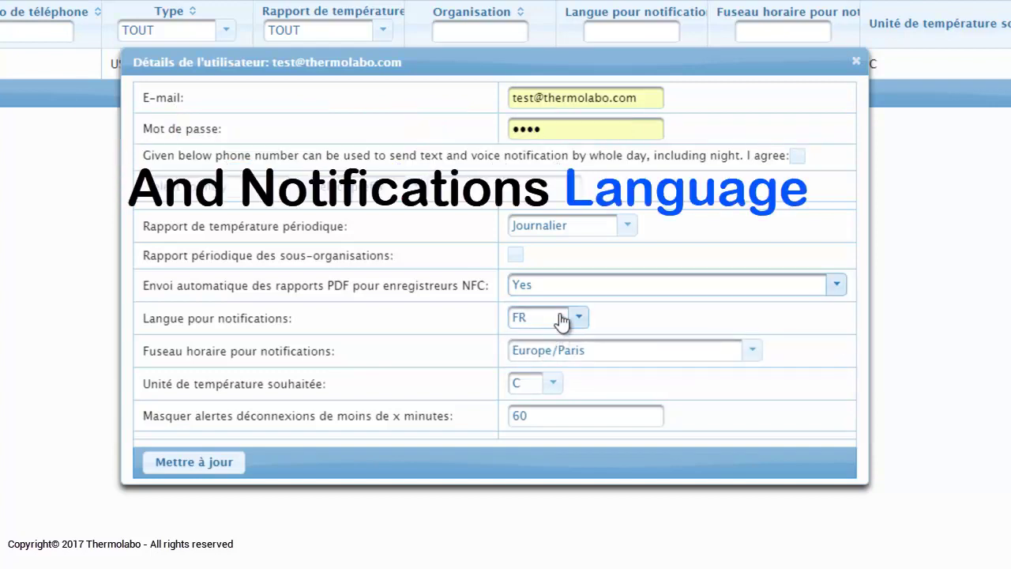
{"action": "left_click", "coordinate": [562, 320]}
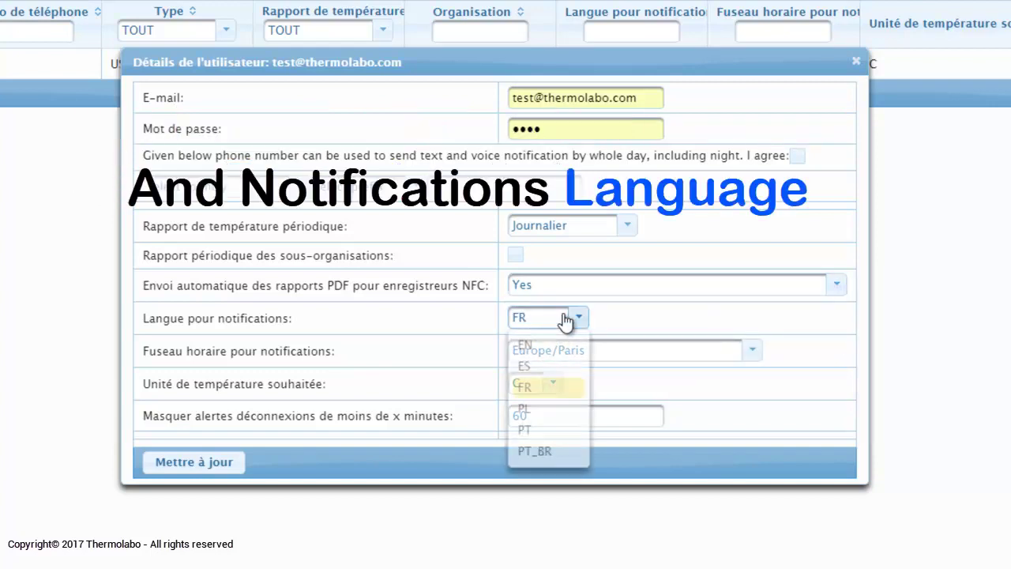
{"action": "left_click", "coordinate": [535, 389]}
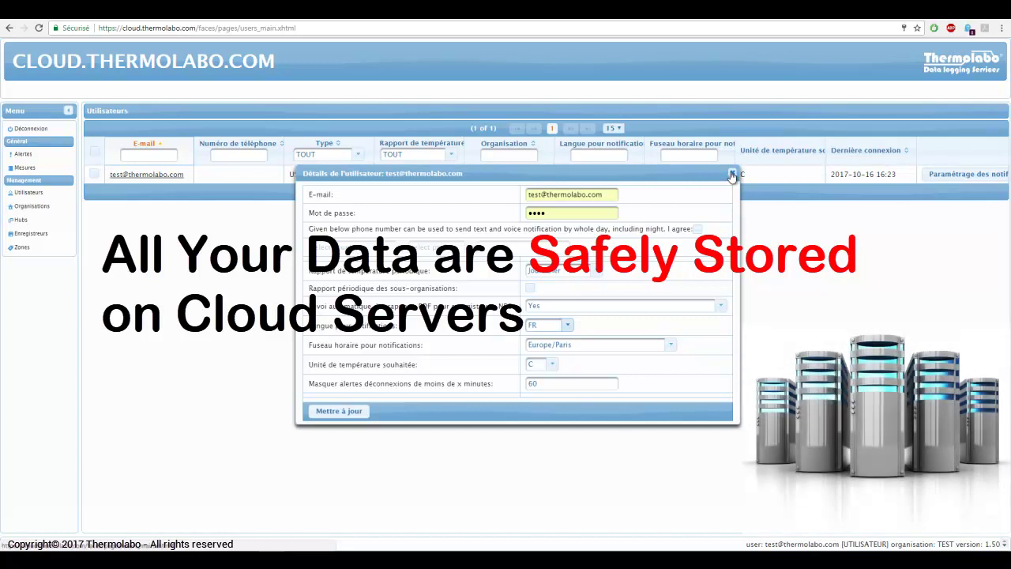
{"action": "left_click", "coordinate": [733, 173]}
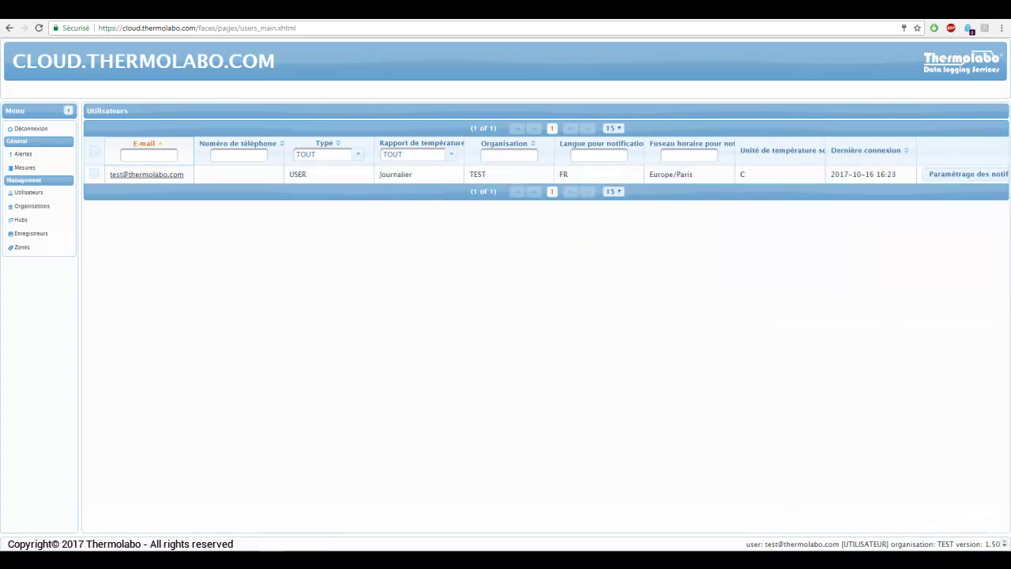